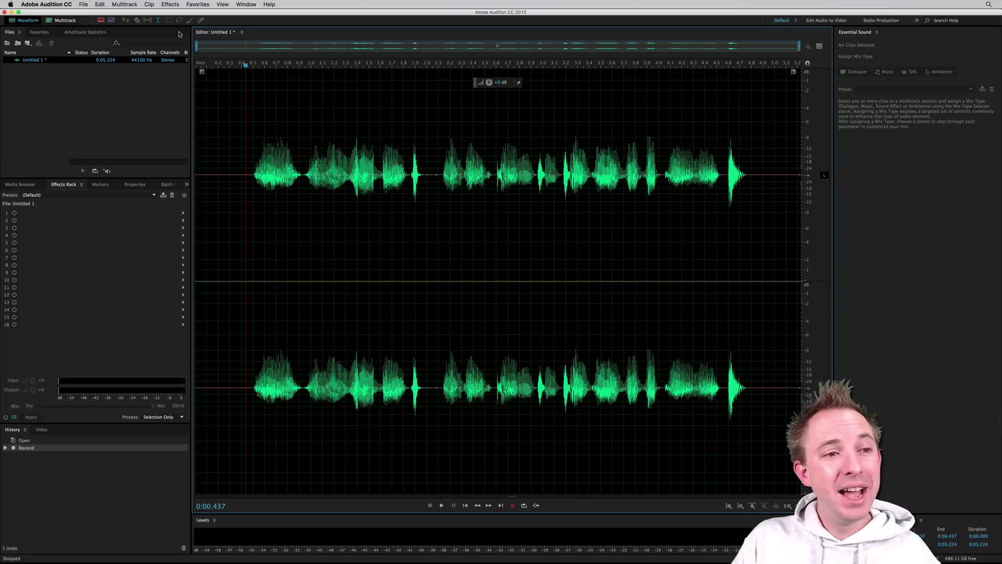
- Browse the Effects menu, place the playhead near the recording's start, and reopen Effects
click(171, 5)
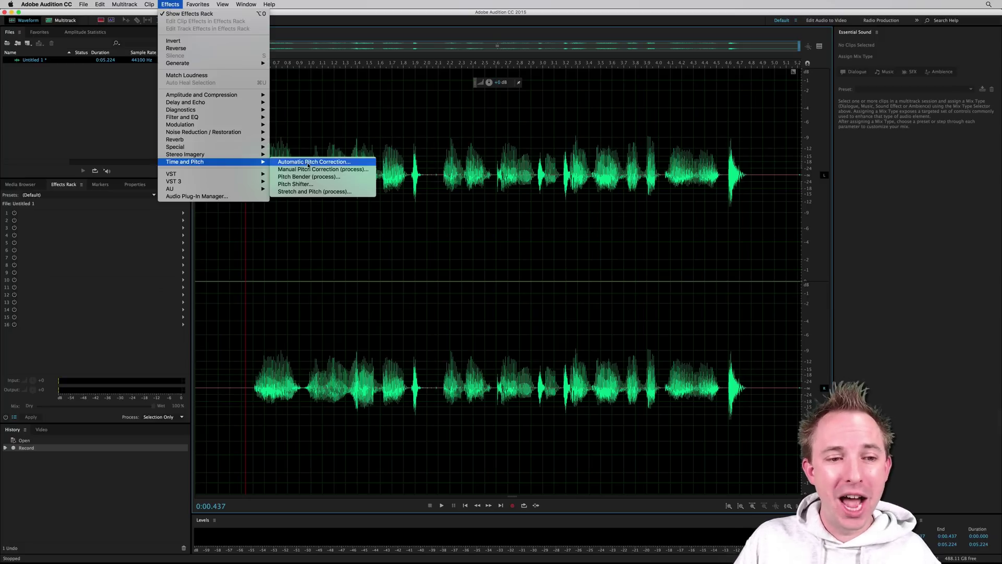
mouse_move(186, 161)
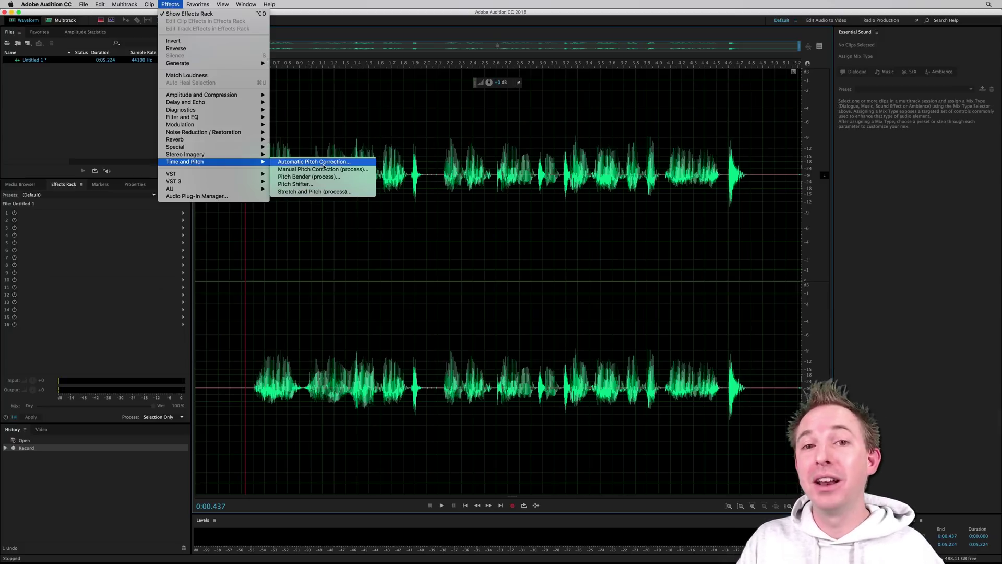
click(361, 122)
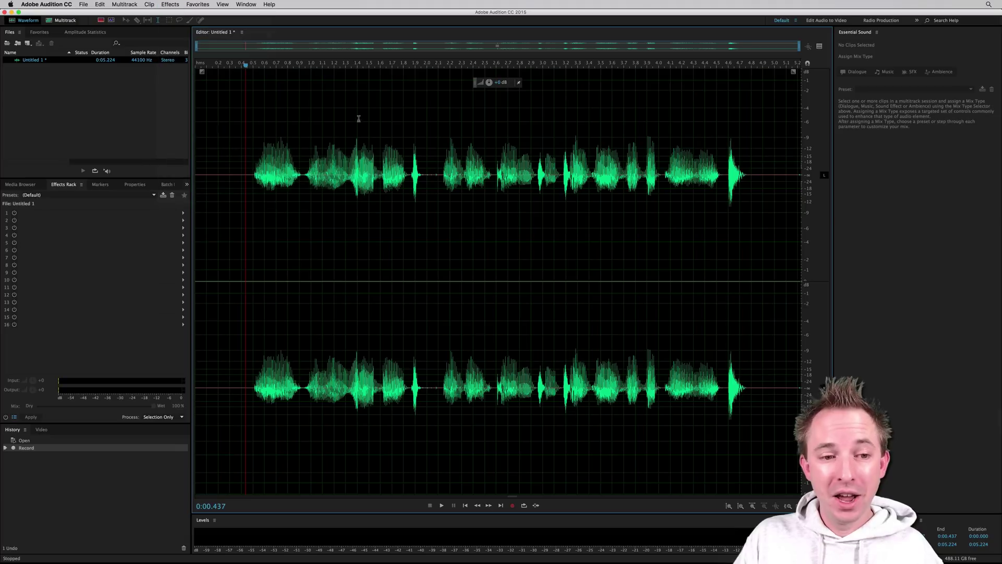
click(247, 135)
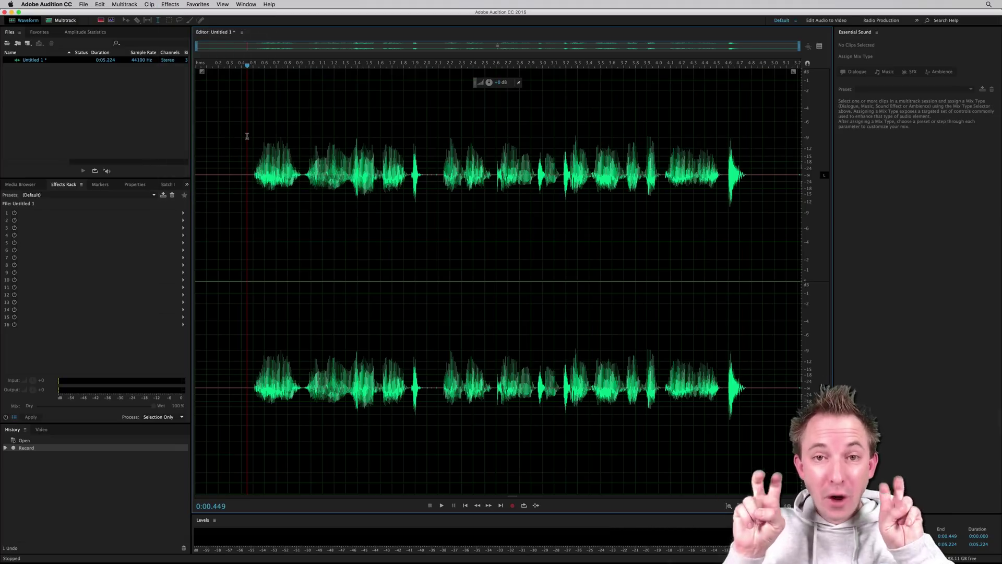
click(164, 5)
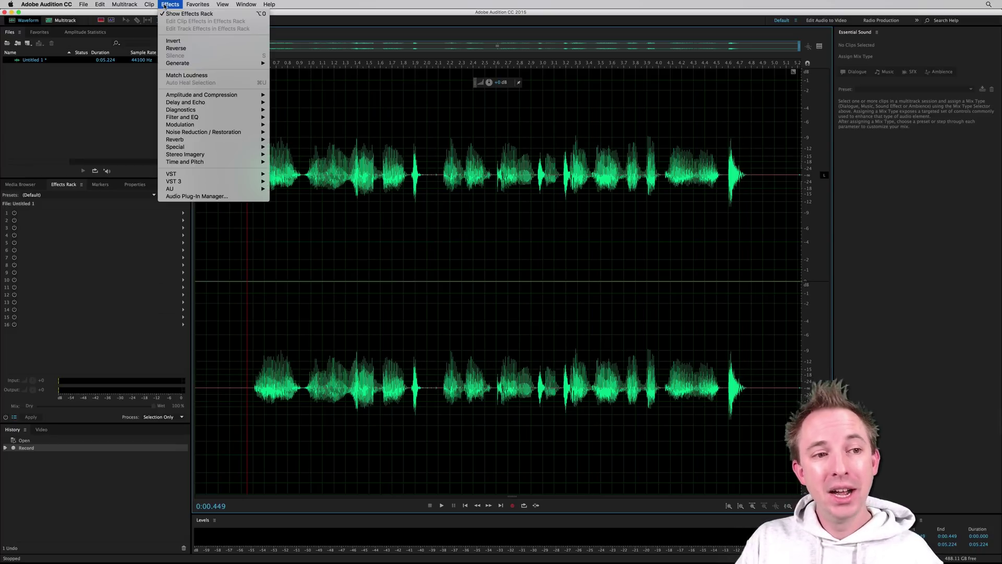
mouse_move(177, 62)
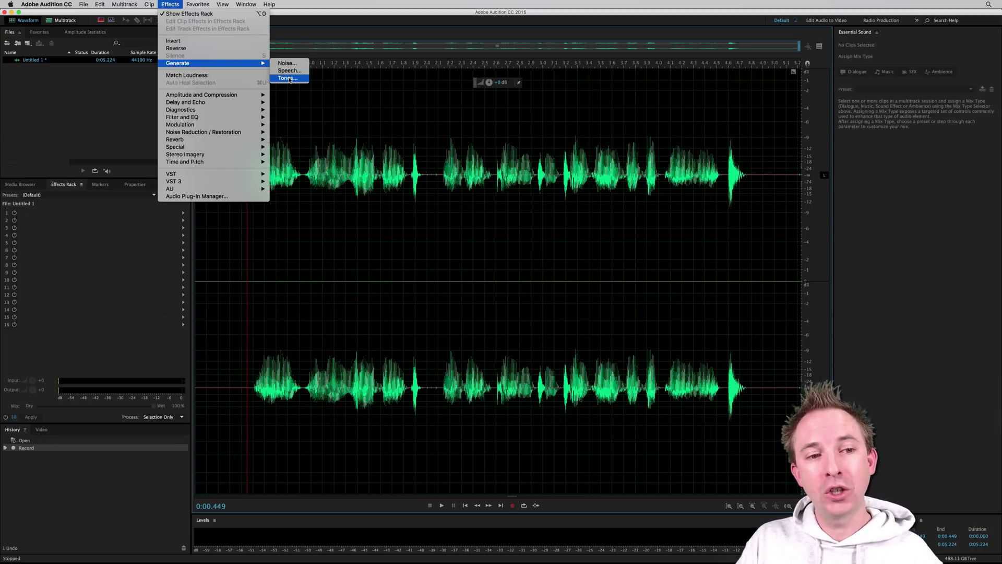
- Open Generate > Tones and select the whole 0:05.224 voice recording
click(288, 78)
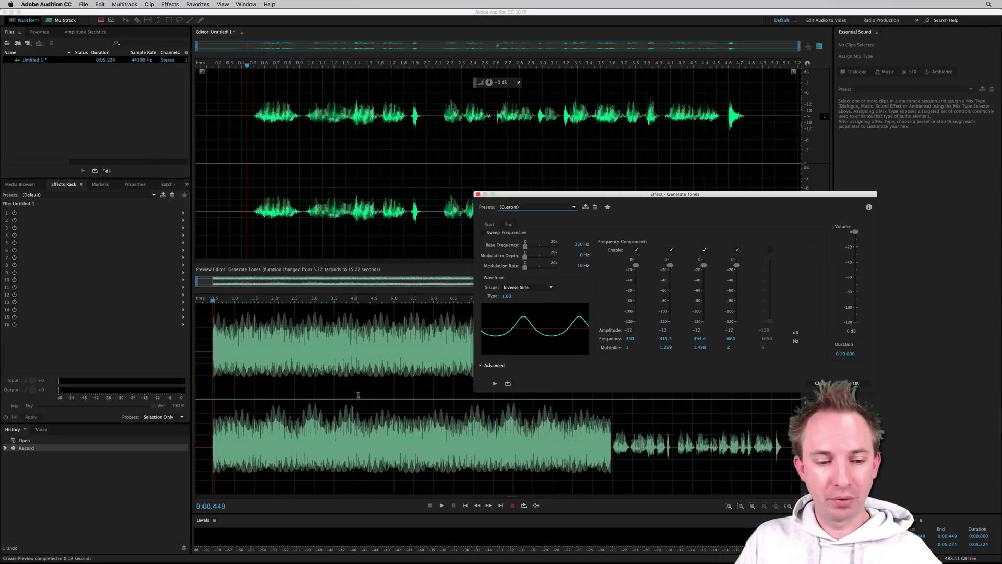
double_click(314, 137)
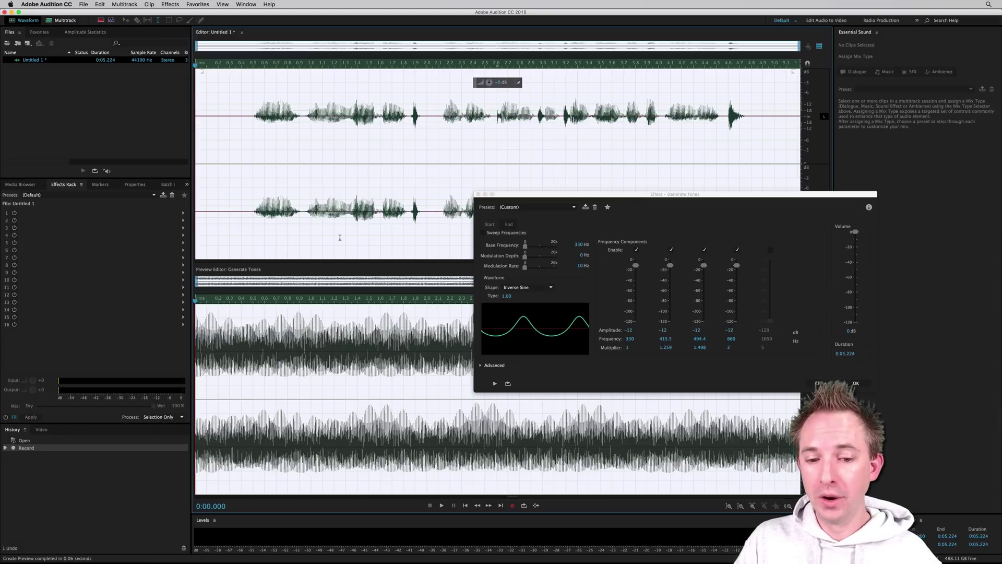
- Set the Advanced mix mode of the generated tones to Modulate
click(481, 365)
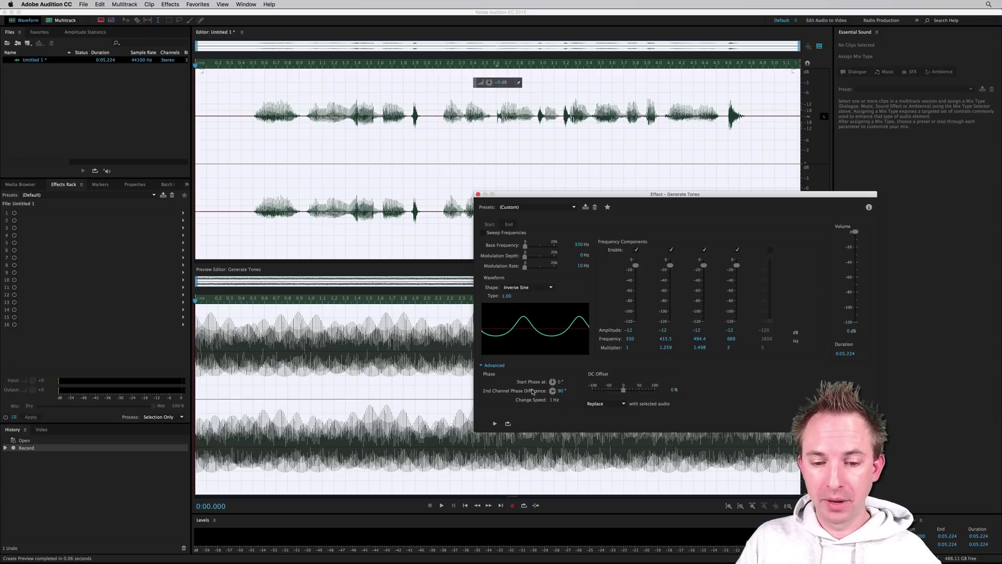
click(602, 405)
click(604, 419)
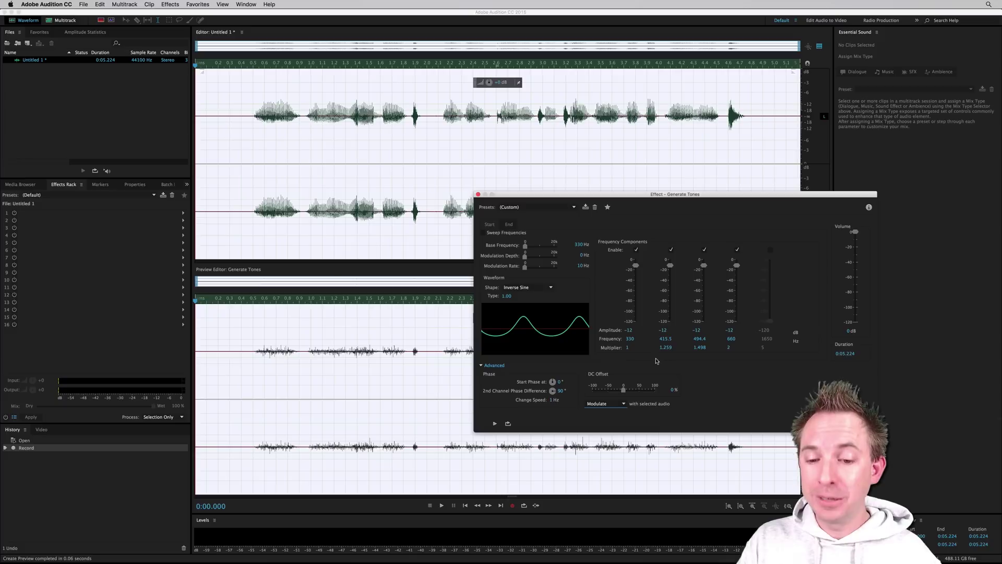
- Preview the plain tone in Replace mode for comparison, then return to Modulate
click(609, 404)
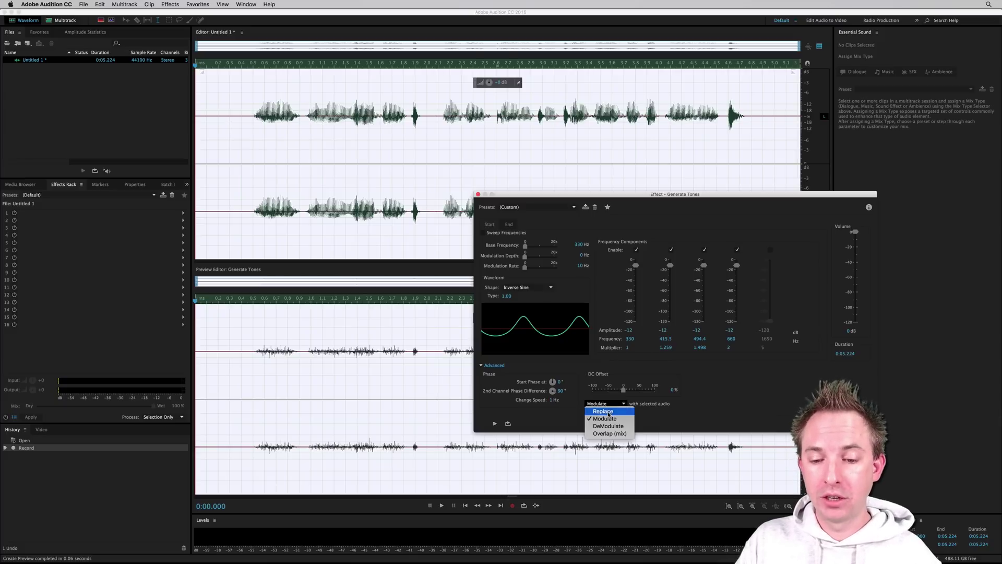
click(608, 413)
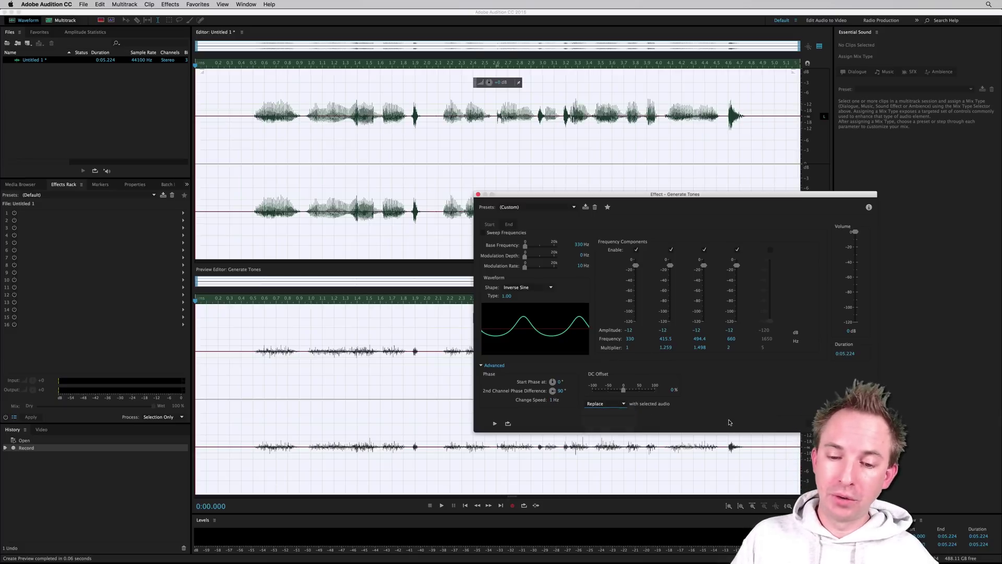
click(494, 424)
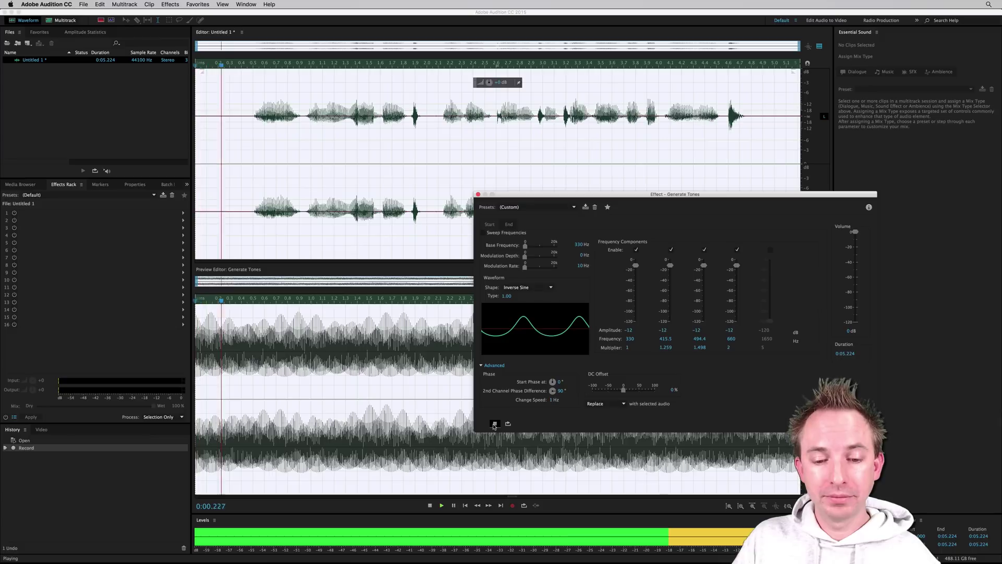
click(493, 424)
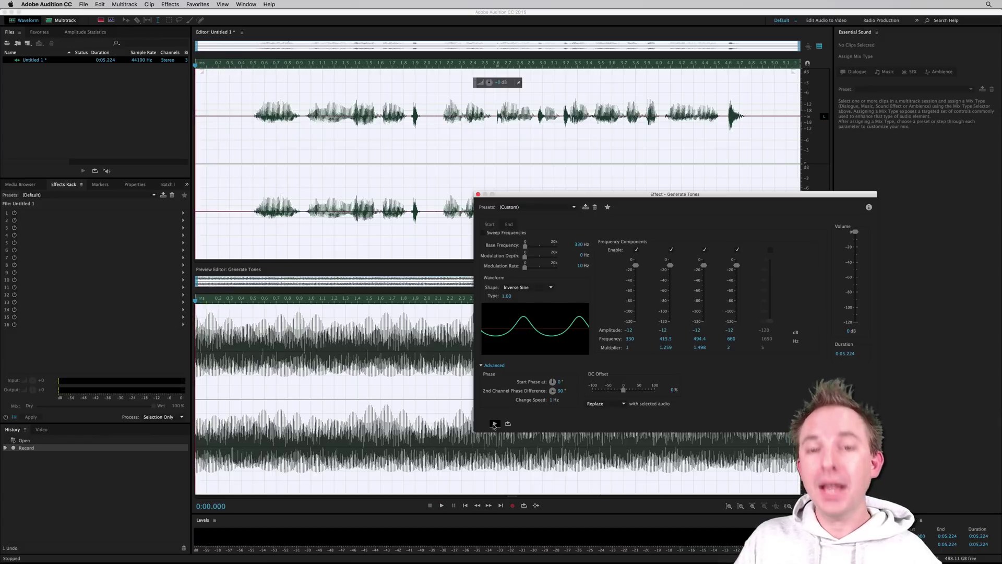
click(606, 404)
click(603, 417)
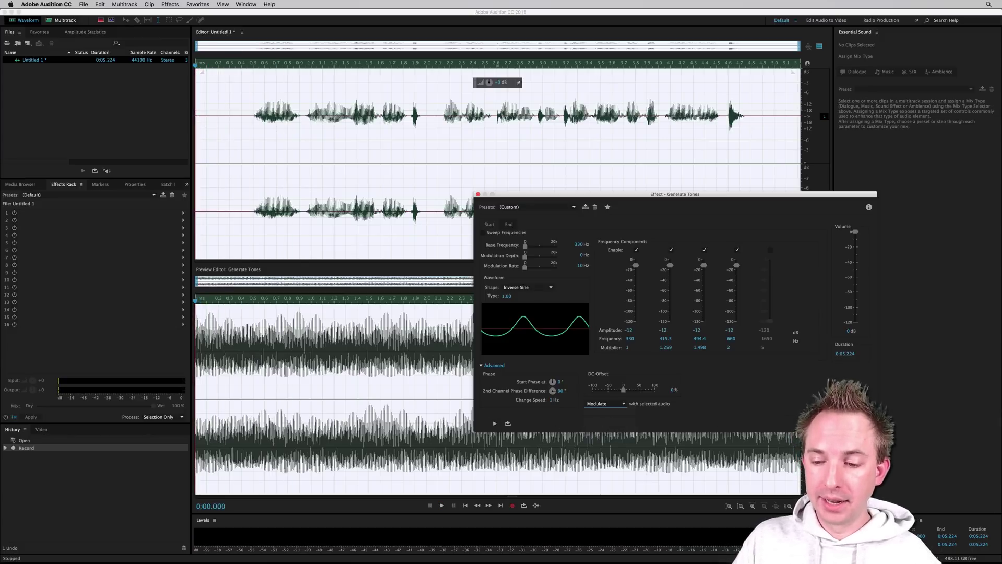
- Apply the modulating tones, then normalize the voice to -0.1 dB from Favorites
key(Return)
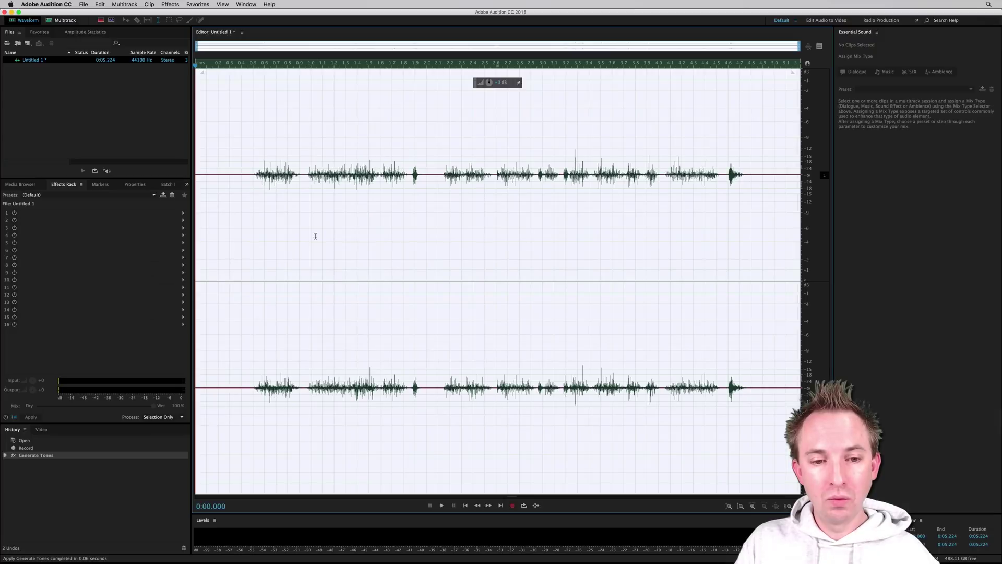
click(198, 5)
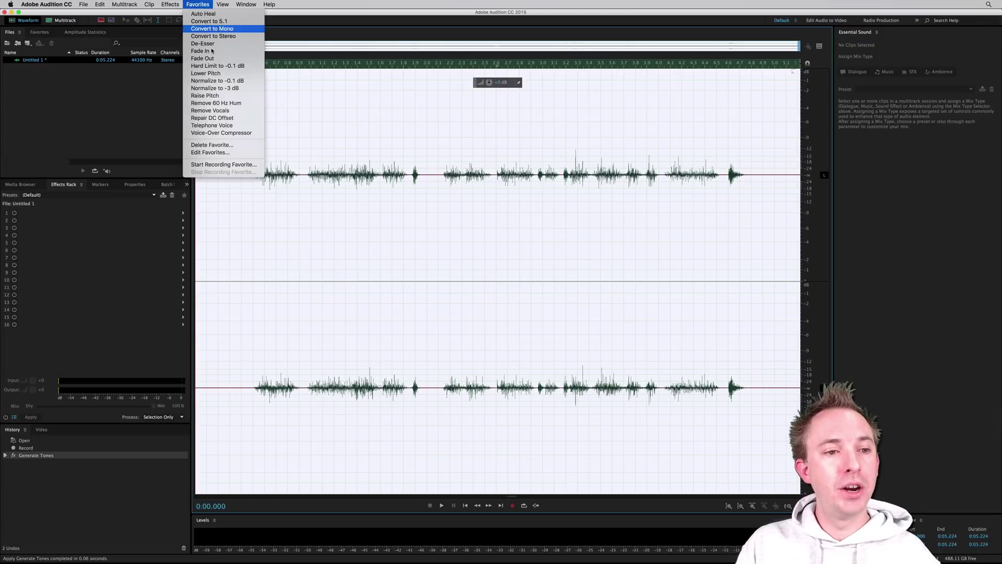
click(215, 81)
- Play back the robotic voice and return the playhead to the start
key(space)
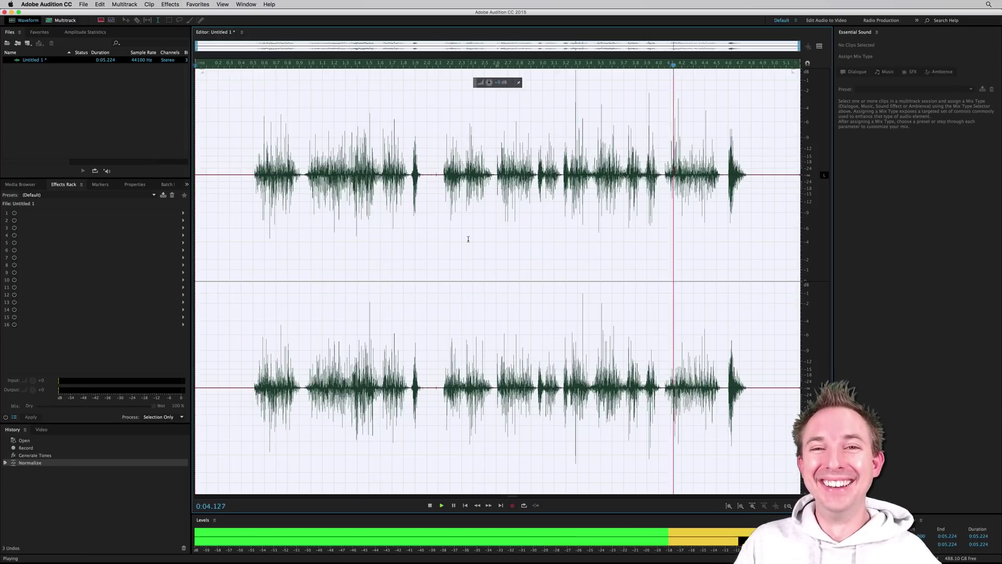
key(super+space)
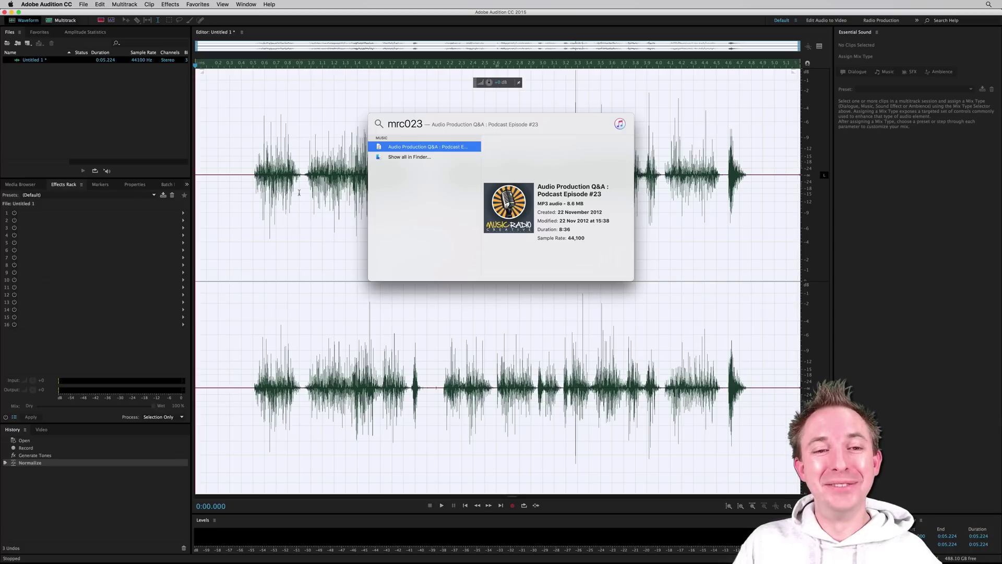
click(253, 195)
click(194, 194)
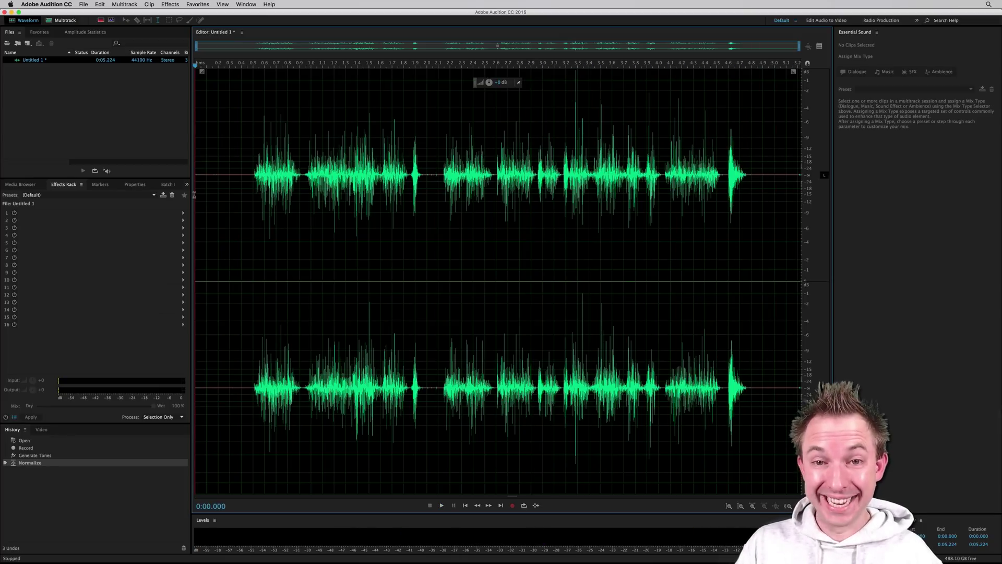
- Undo the normalization and tone generation, then play the original voice
key(super+z)
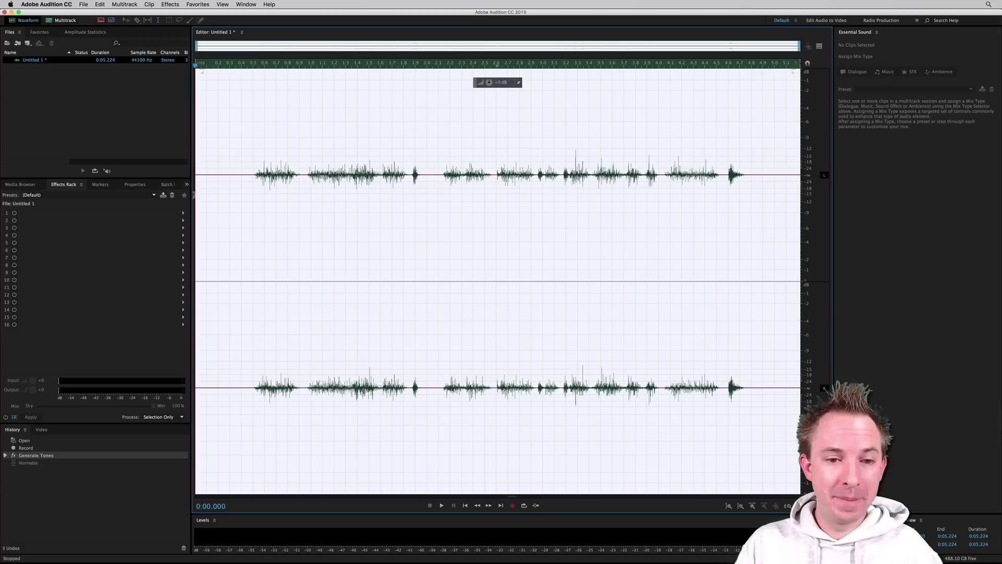
key(super+z)
click(250, 185)
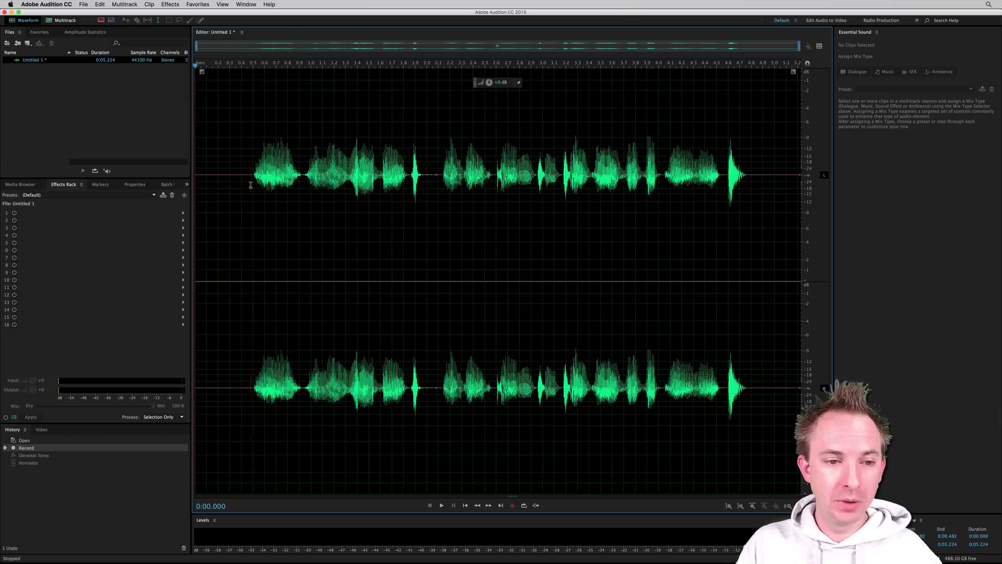
key(space)
key(space)
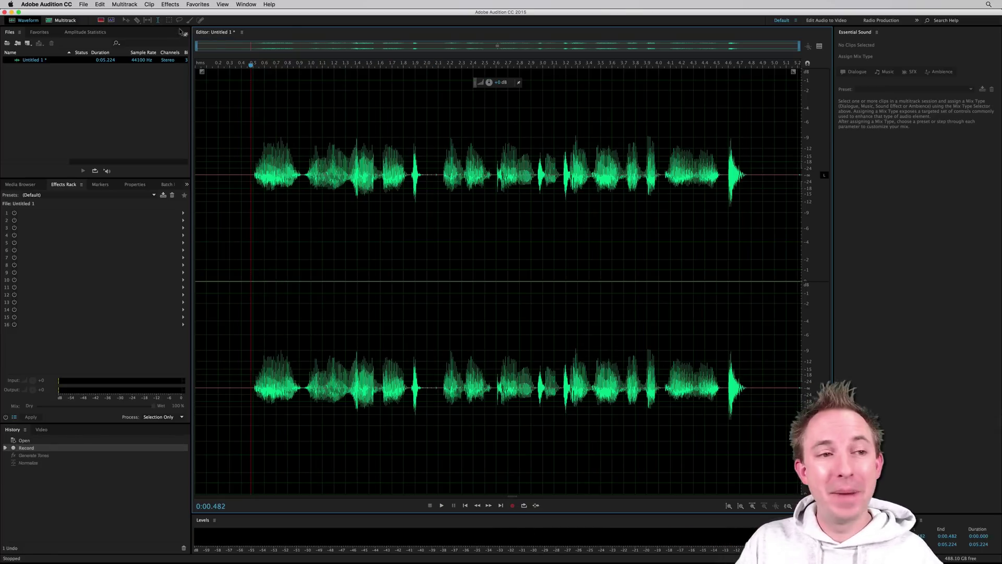
- Reopen Generate Tones on the whole recording with the mix mode set to Modulate
click(180, 6)
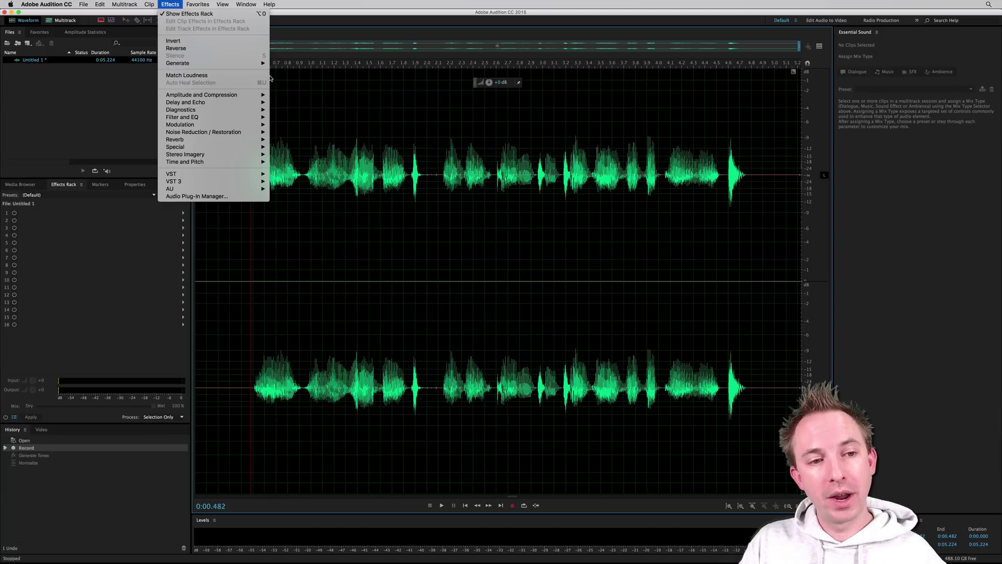
click(284, 78)
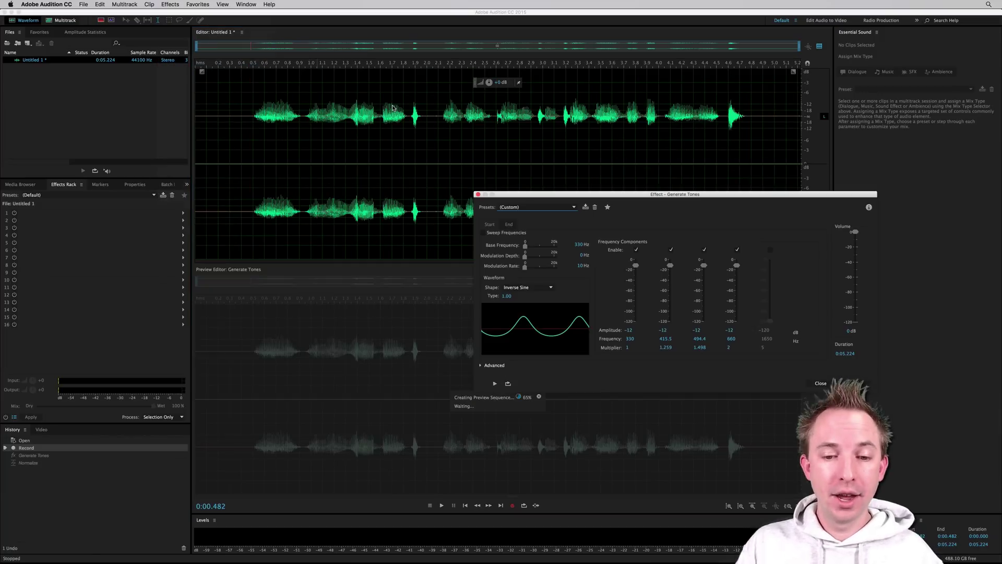
double_click(420, 110)
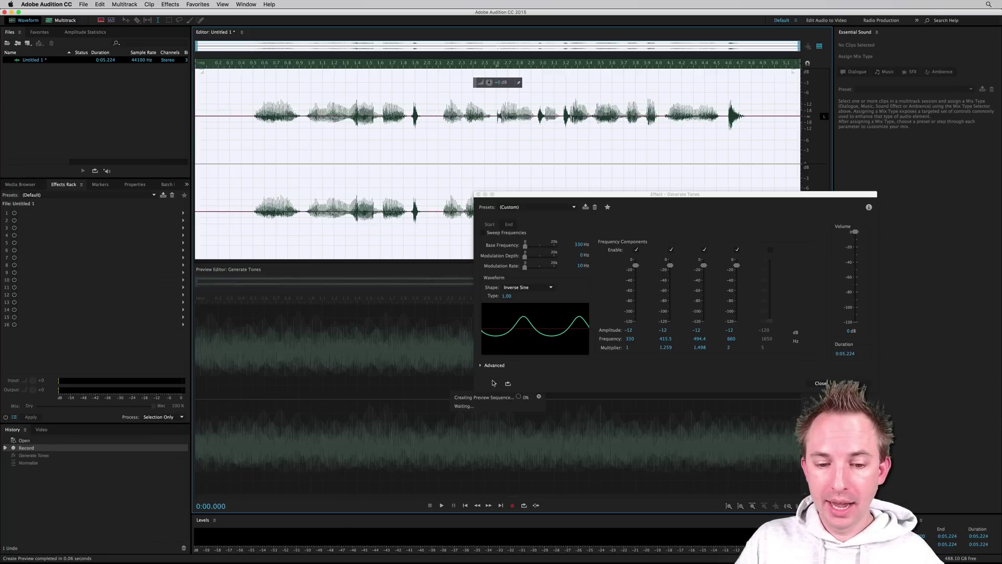
click(481, 365)
click(605, 404)
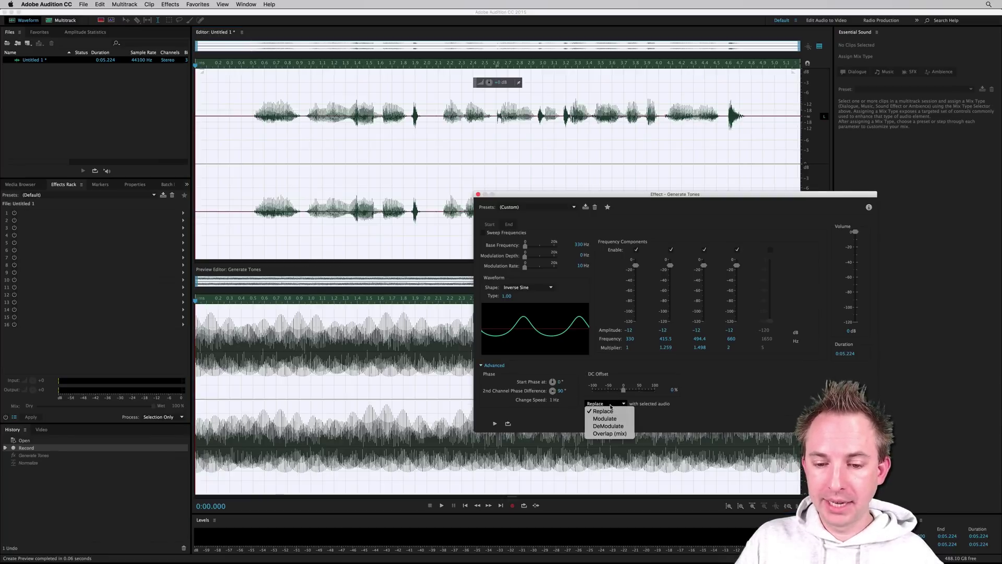
click(607, 418)
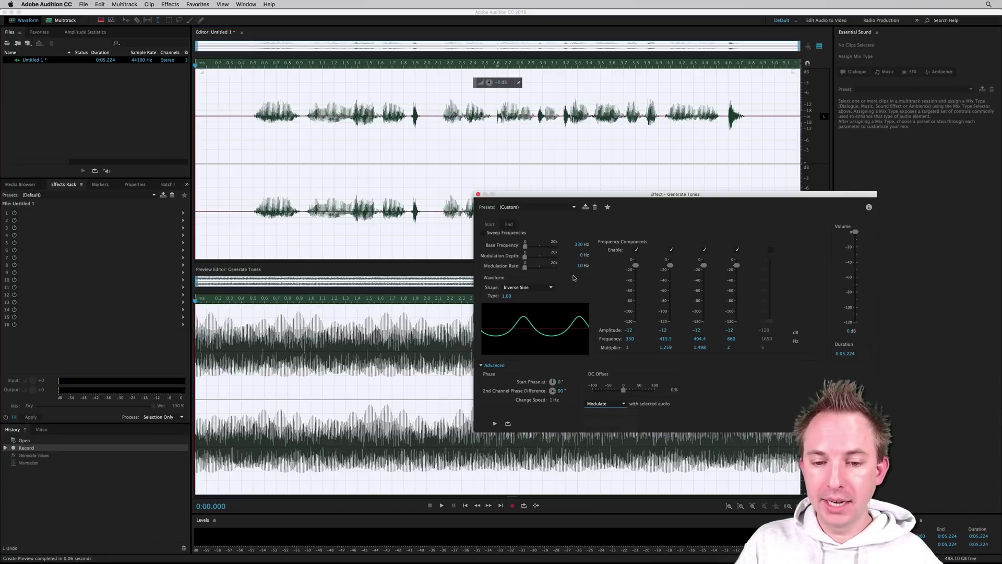
- Load the (Default) 440 Hz sine preset and set it to Modulate again
click(531, 207)
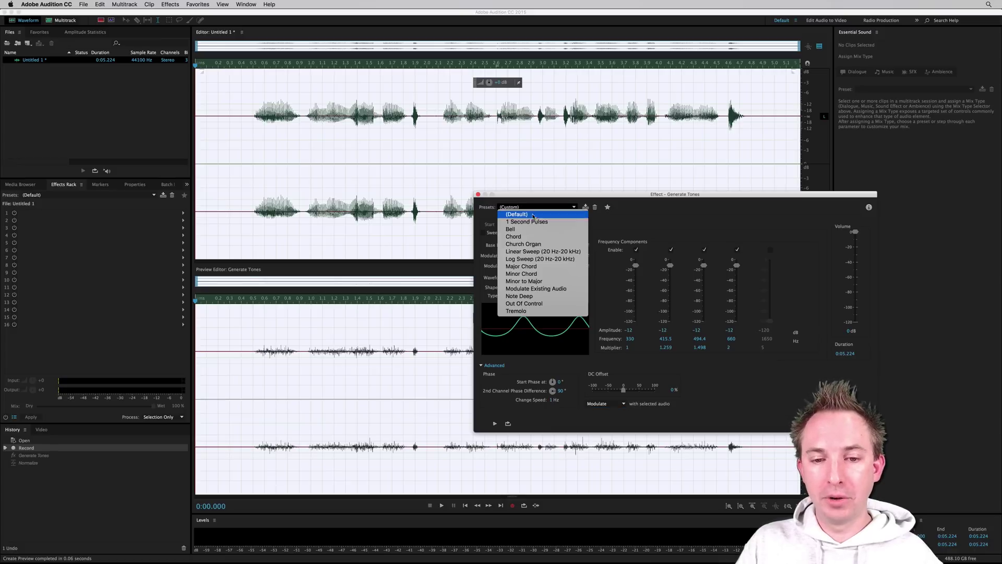
click(533, 216)
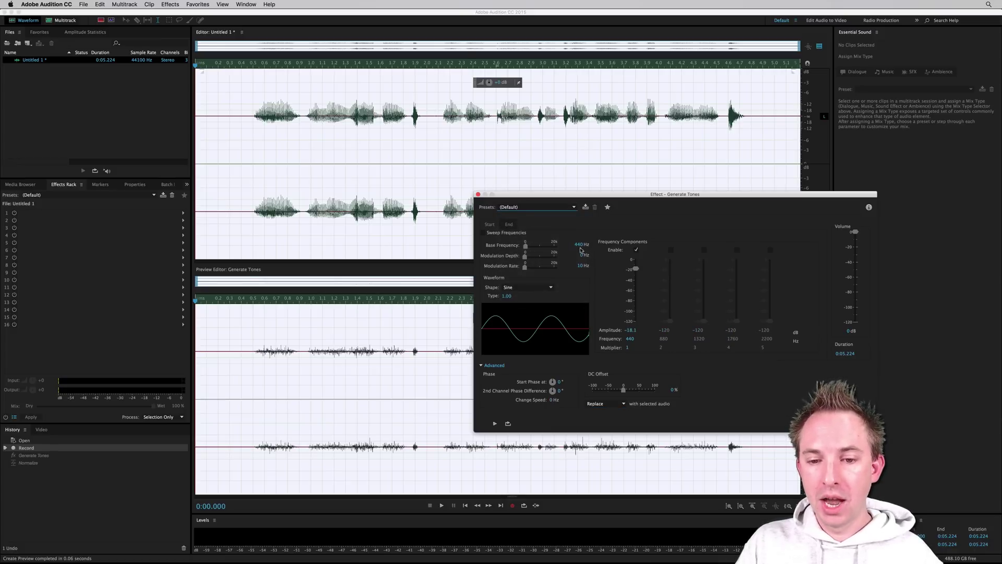
click(606, 404)
click(605, 420)
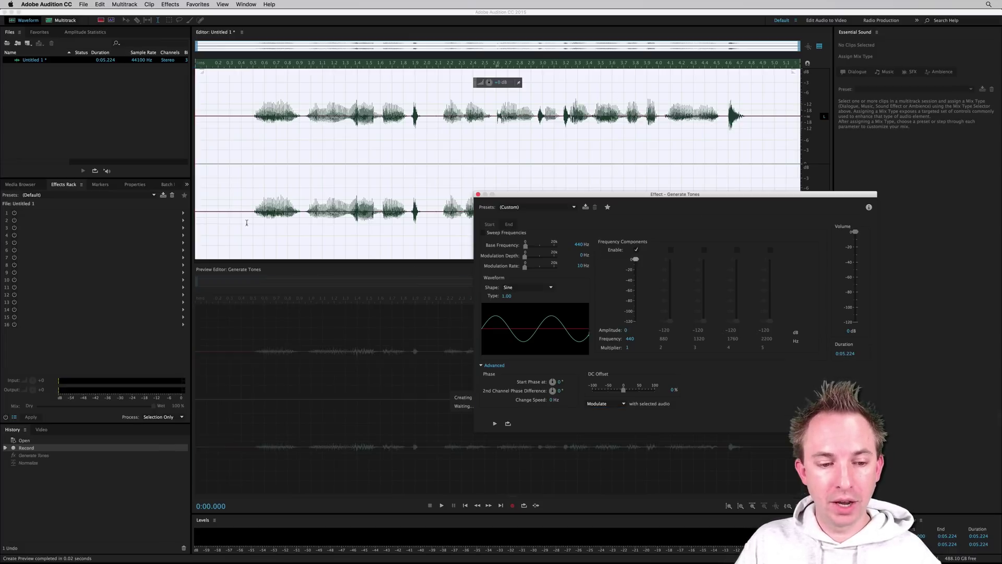
- Preview the modulated voice, then set the base frequency to 800 Hz and preview it
key(space)
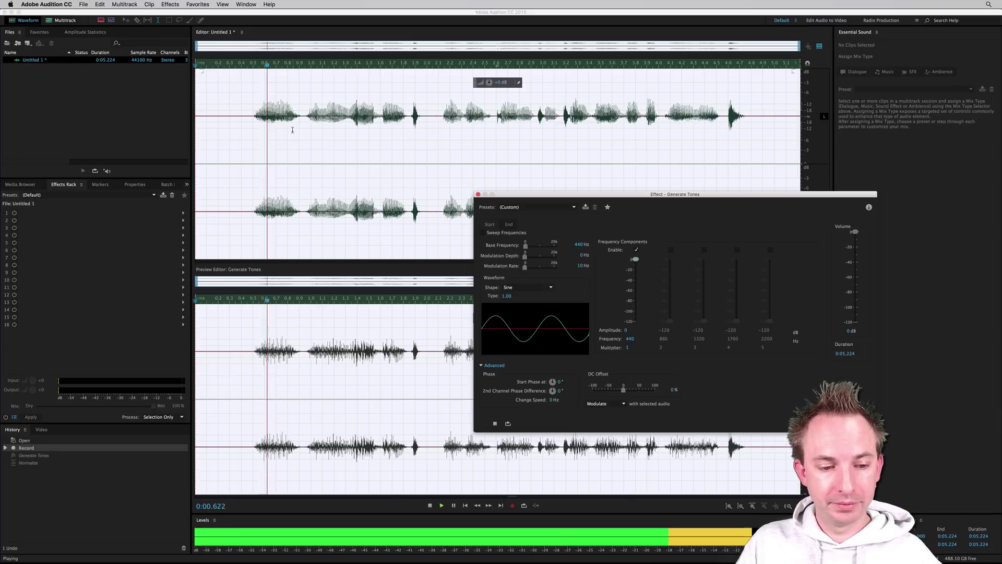
key(space)
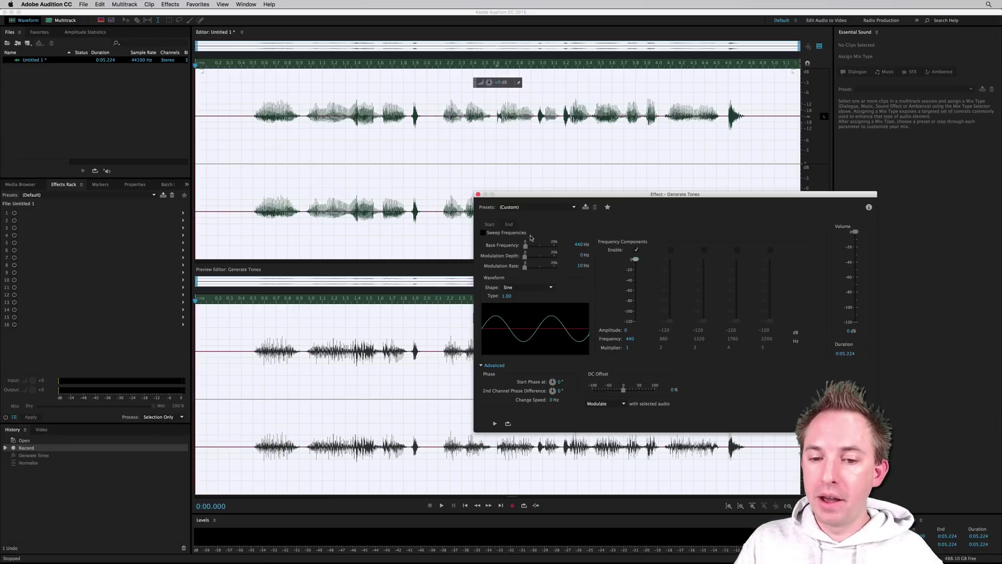
click(578, 244)
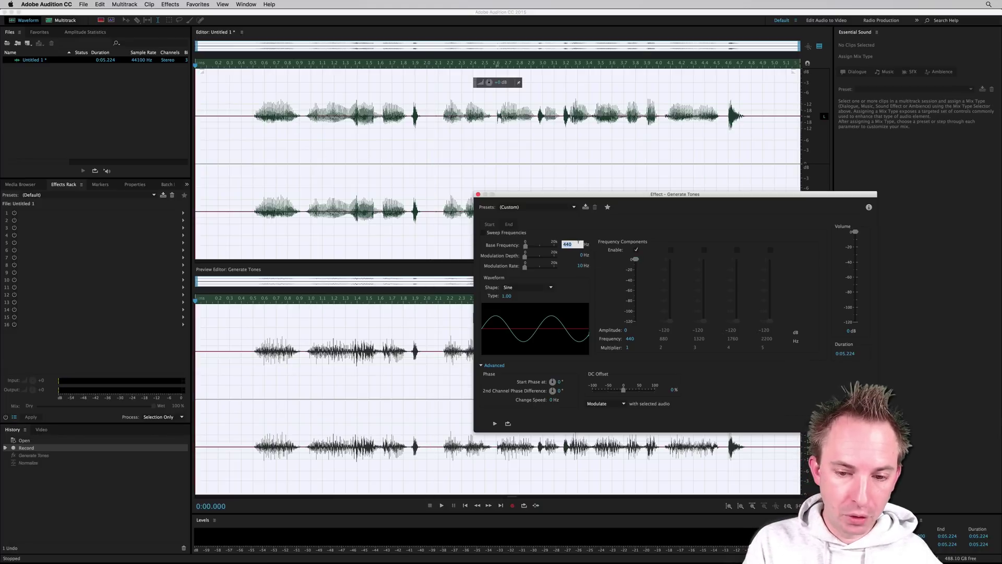
text(4800)
key(Return)
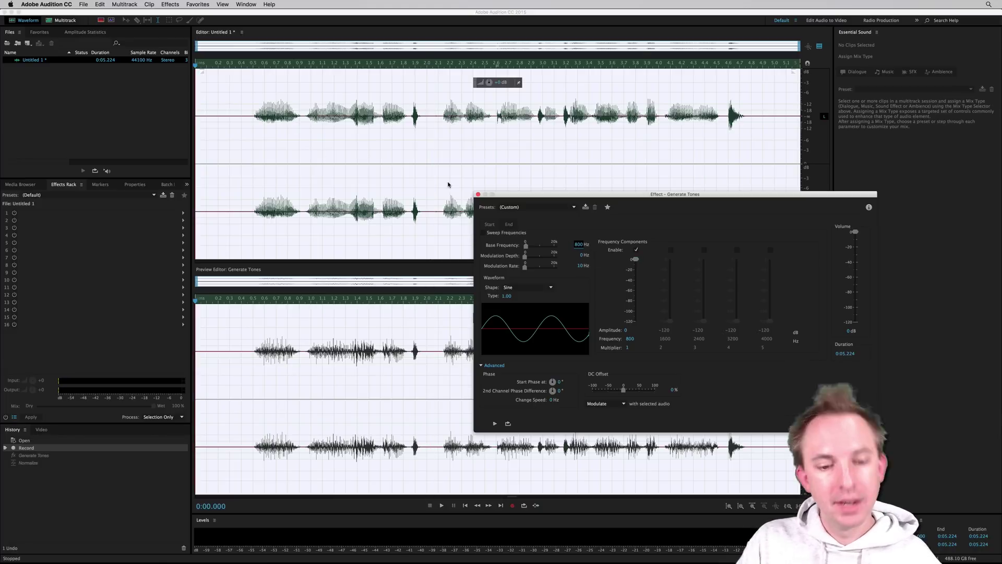
click(466, 34)
key(space)
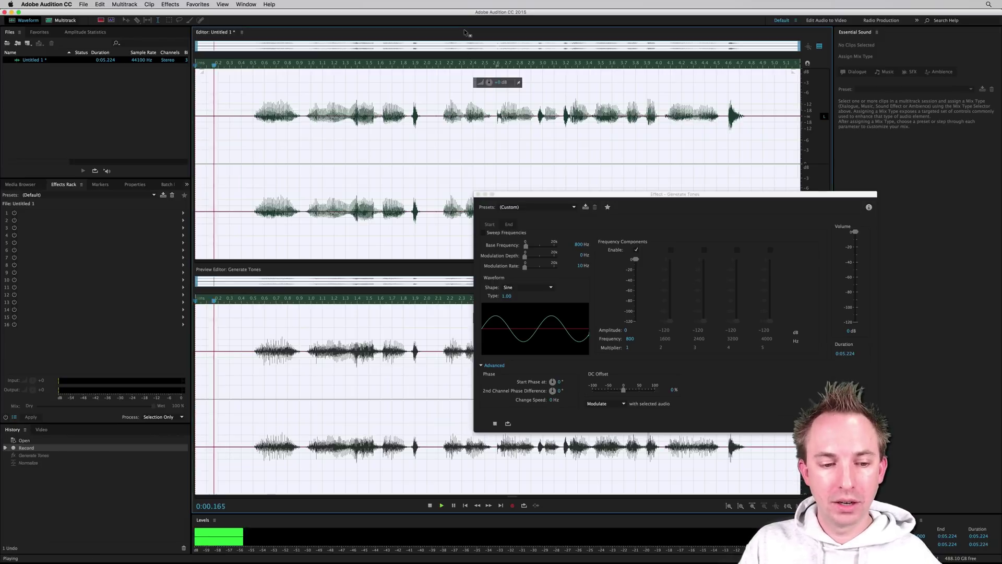
key(space)
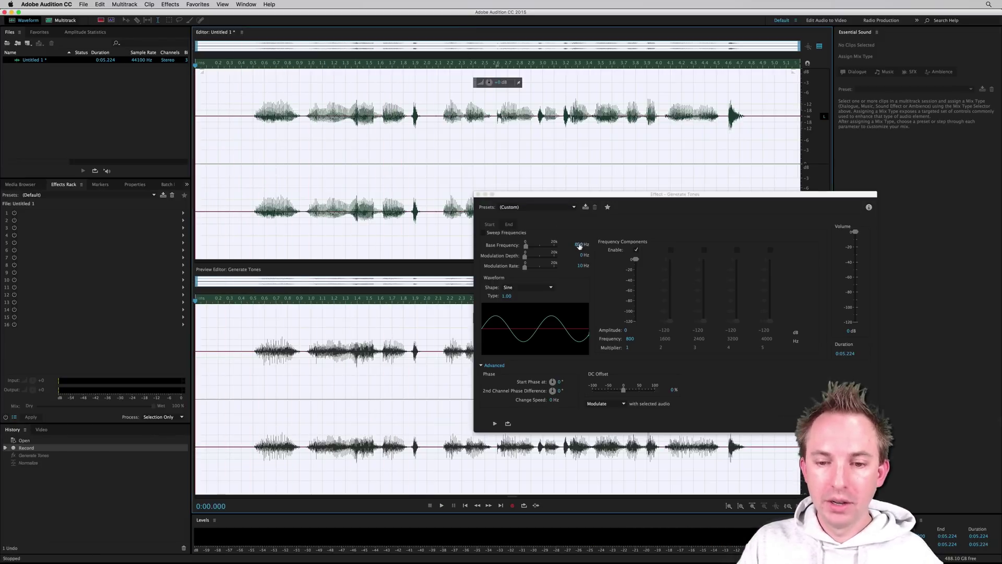
- Drag the base frequency down to 124 Hz and preview the lower robotic voice
drag(579, 244, 579, 277)
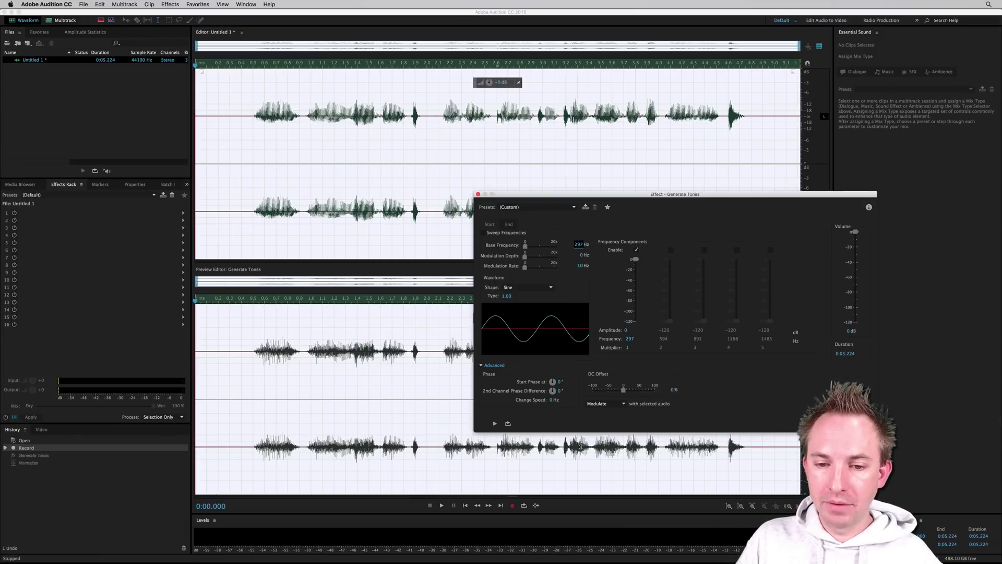
key(space)
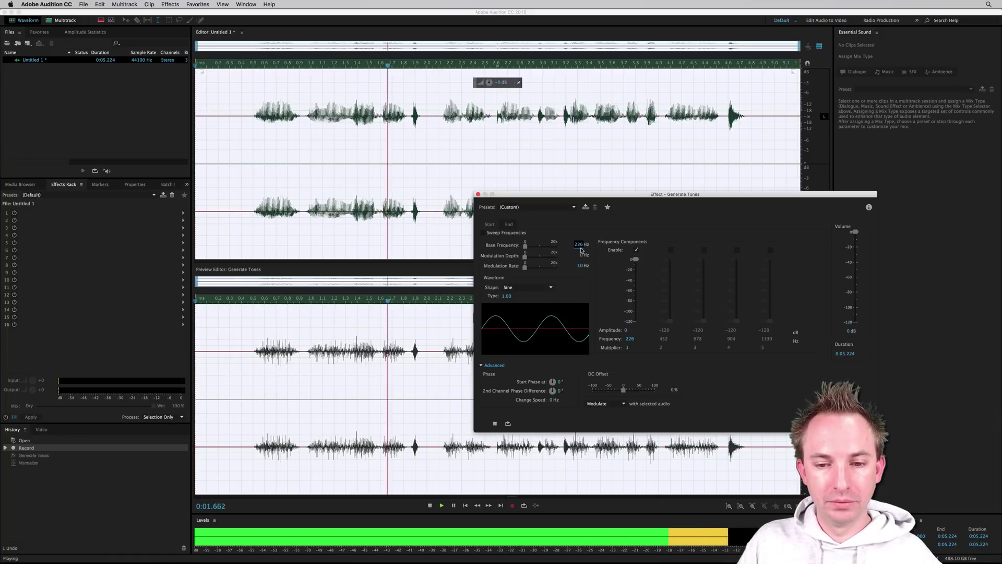
key(space)
text(124)
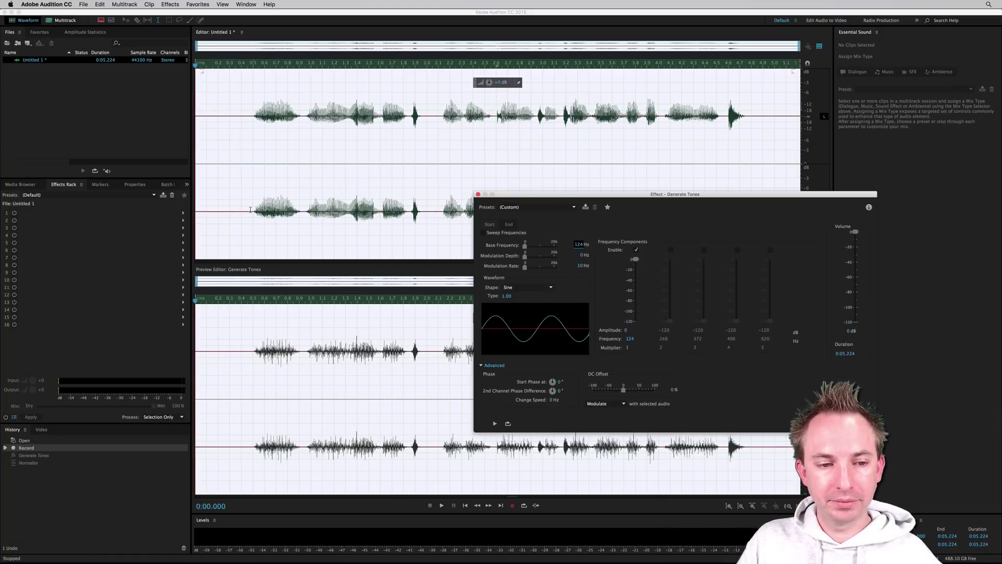
key(space)
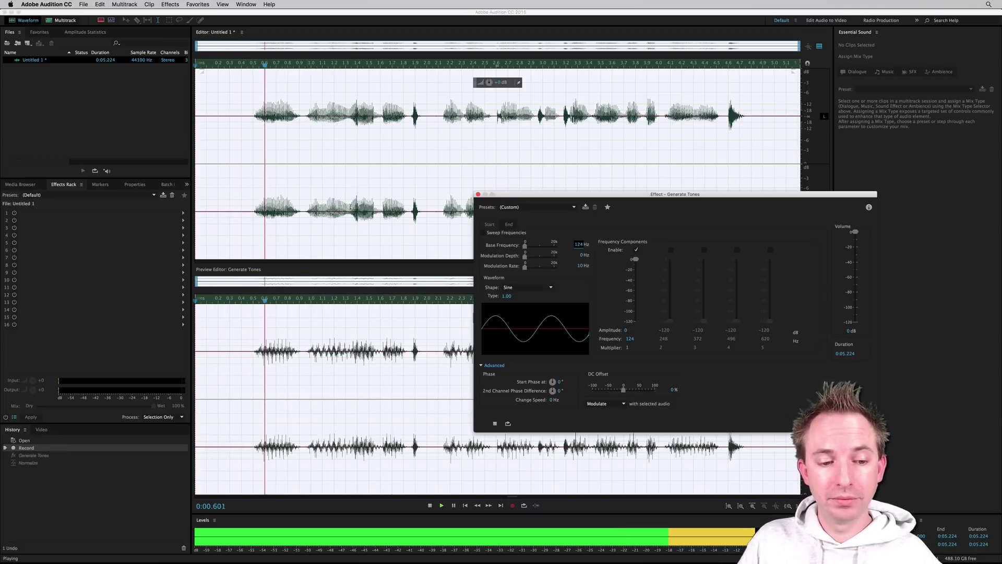
key(space)
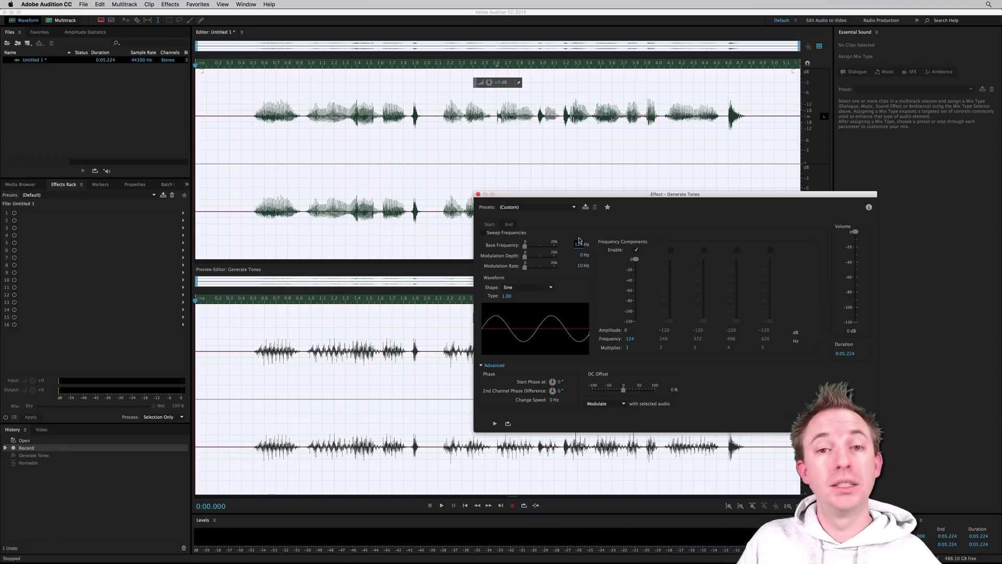
click(579, 244)
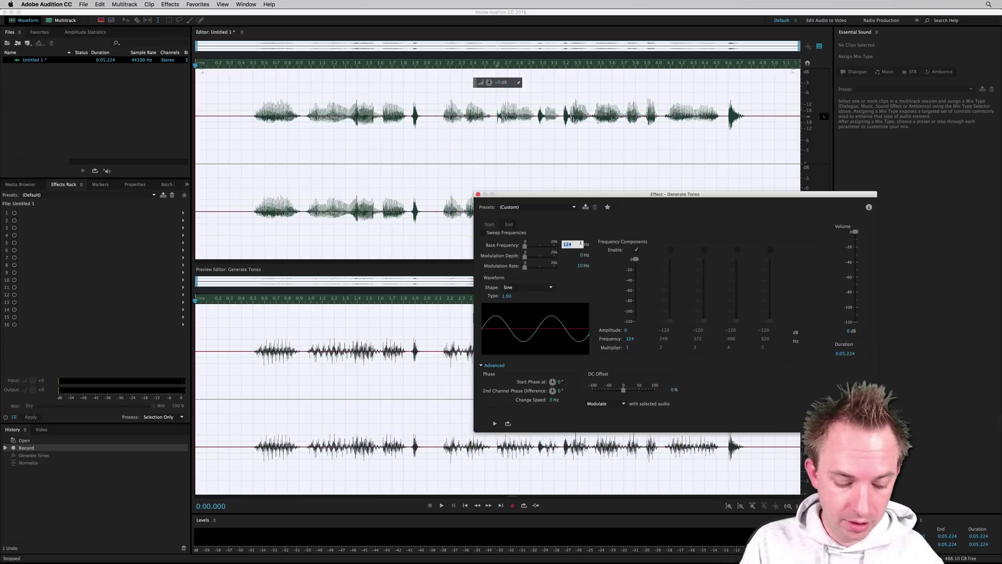
- Enter a 2000 Hz base frequency and preview the modulated voice
text(2000)
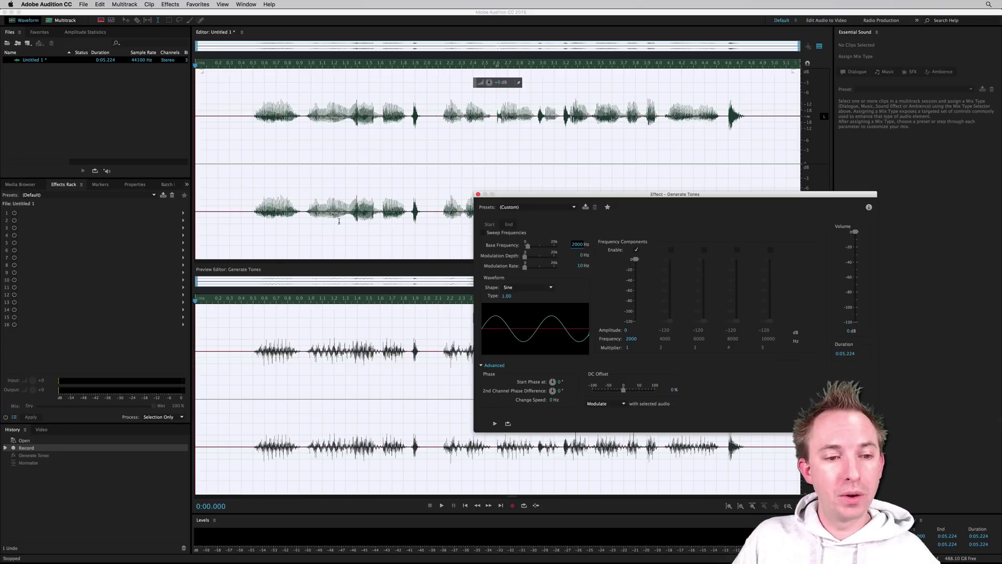
key(space)
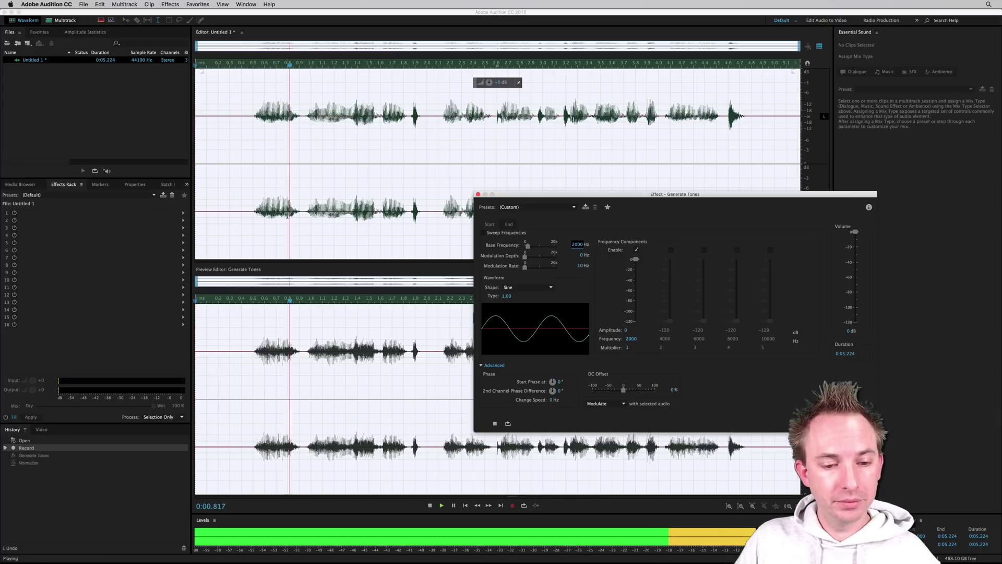
key(space)
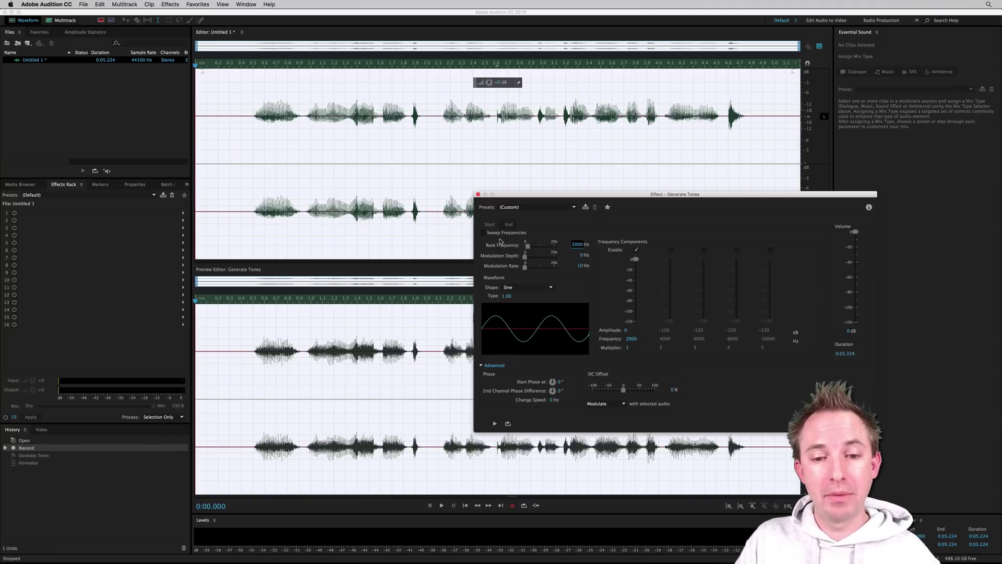
- Set the sweep's End base frequency to 100 Hz and preview the 2000-to-100 Hz sweep
click(509, 224)
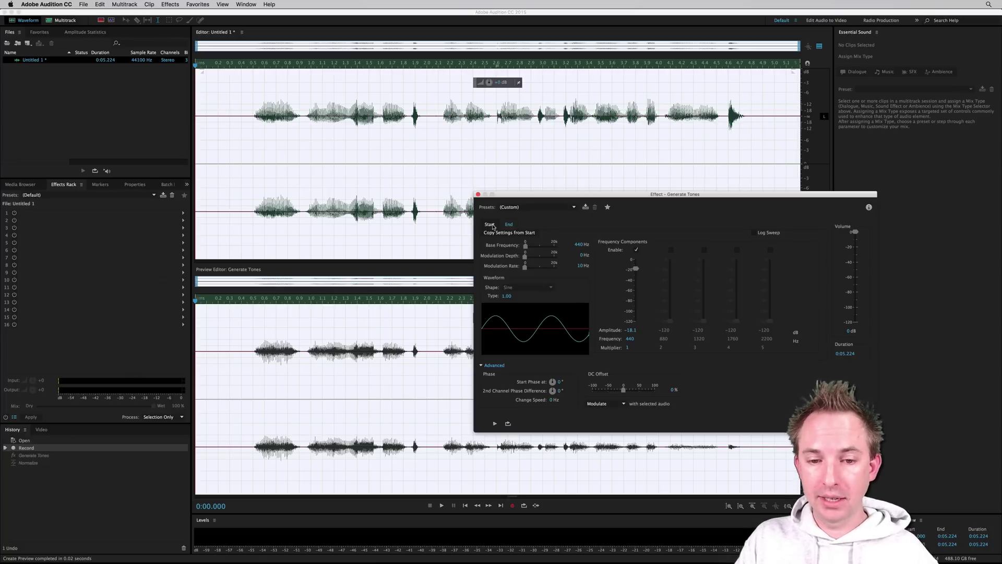
click(491, 225)
click(507, 225)
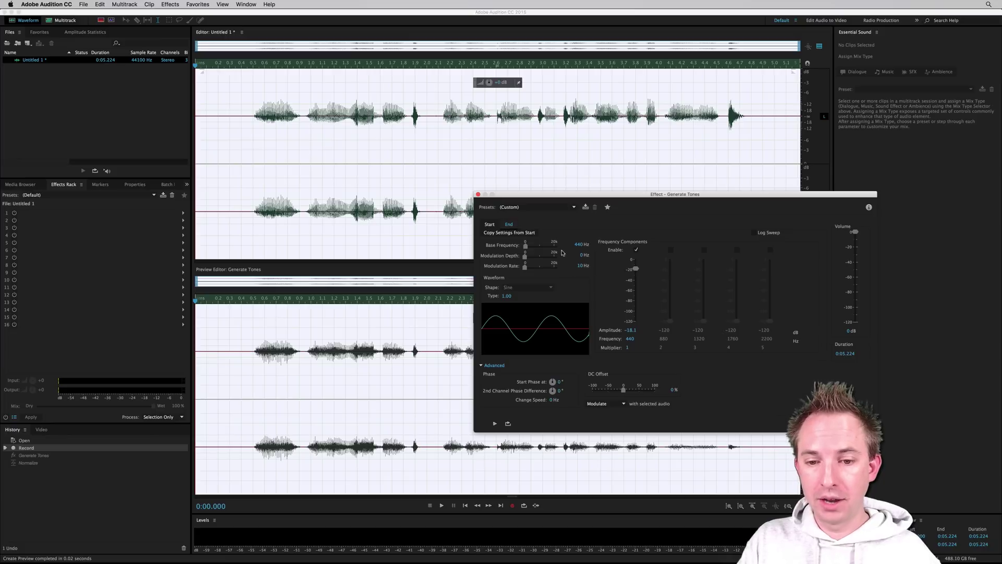
text(100)
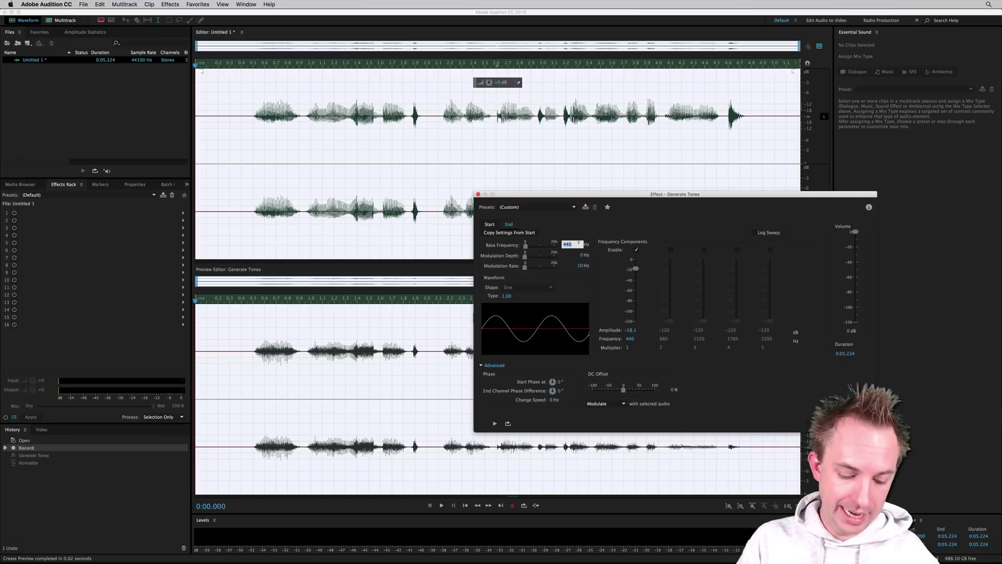
key(Return)
key(space)
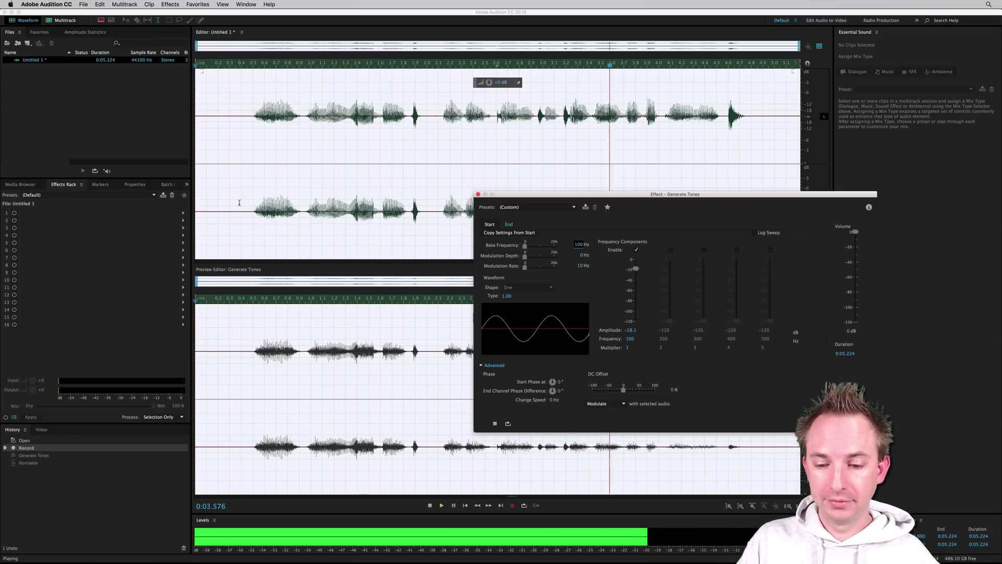
key(space)
key(Home)
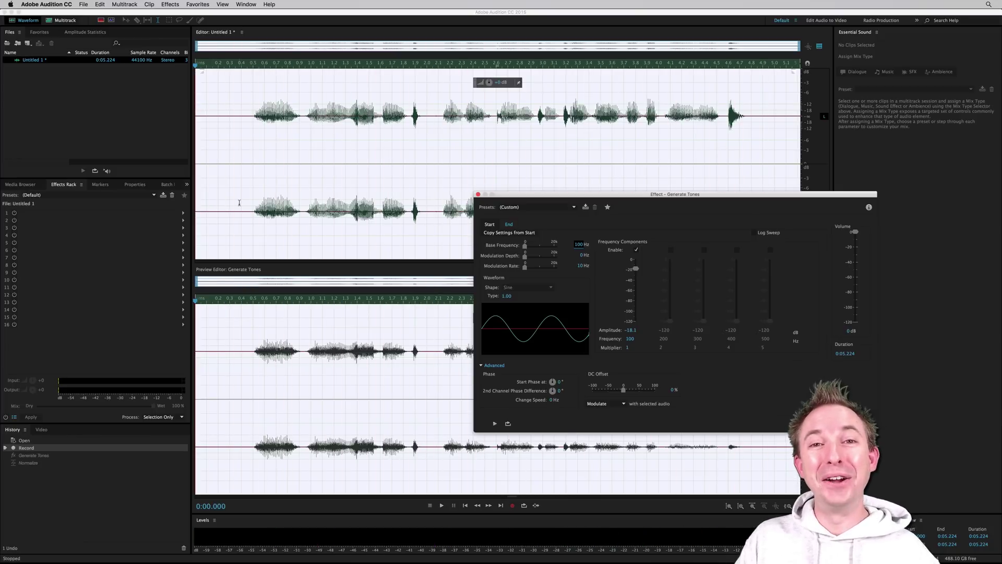